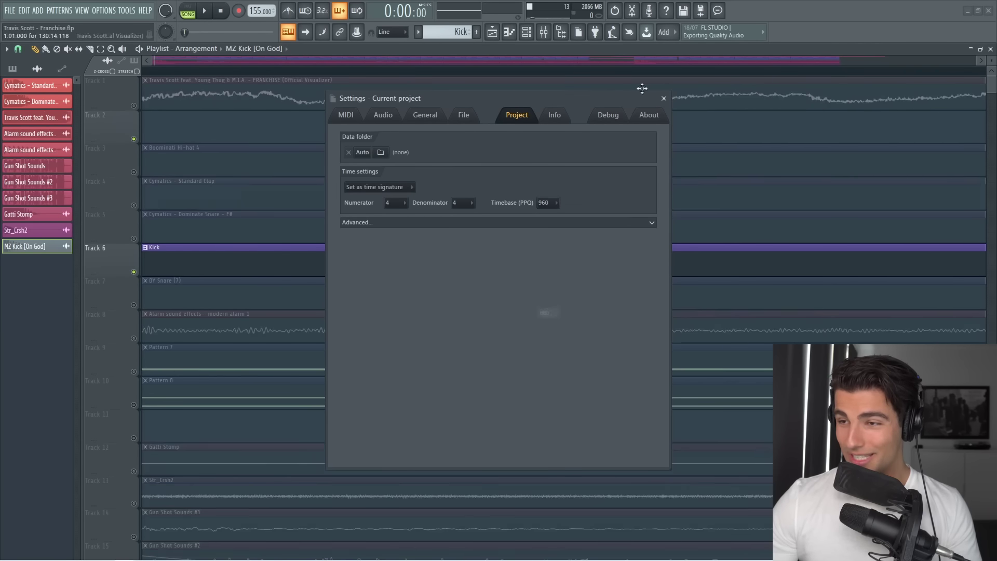
Step: Close project settings, show the kick sample's boost and filter knobs, and open the Mixer at insert 8
click(664, 98)
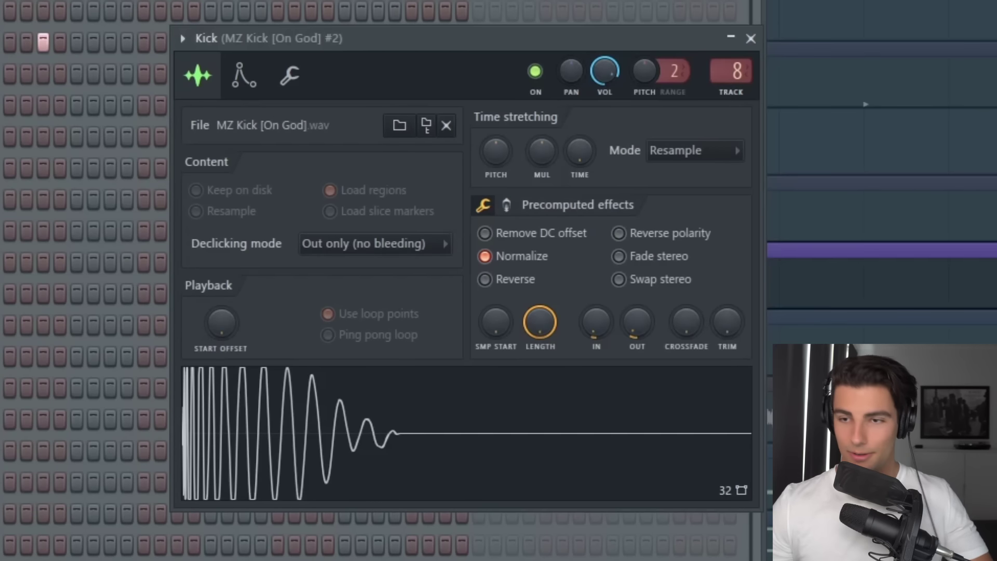
click(507, 205)
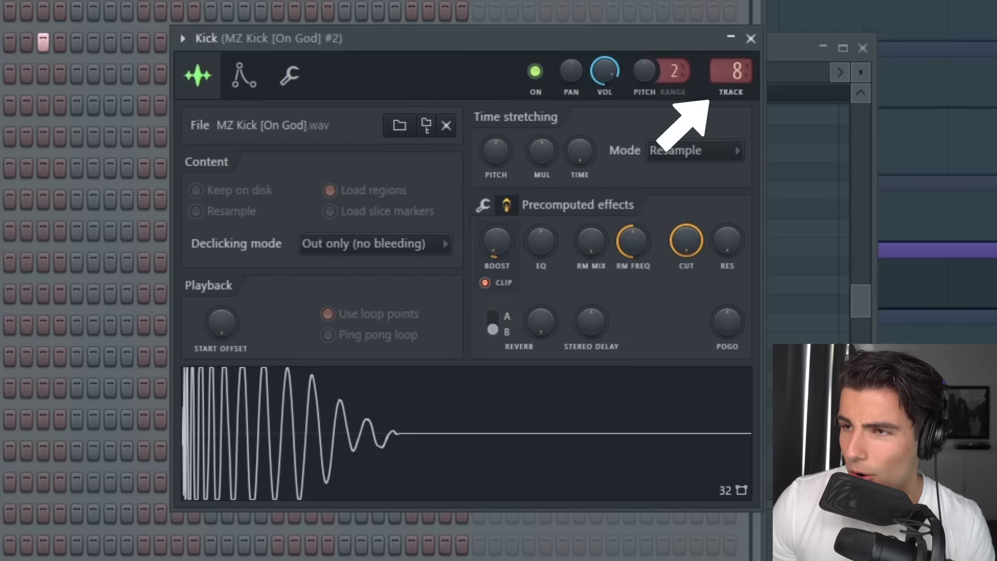
key(F9)
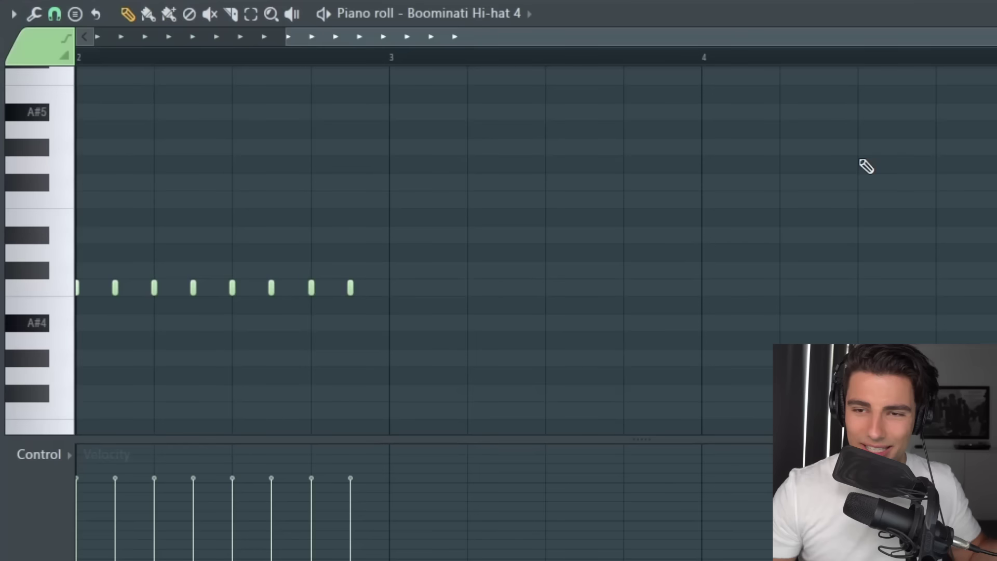
Step: Play and stop the Boominati Hi-hat 4 pattern of eight hi-hat notes
scroll(516, 56, left, 3)
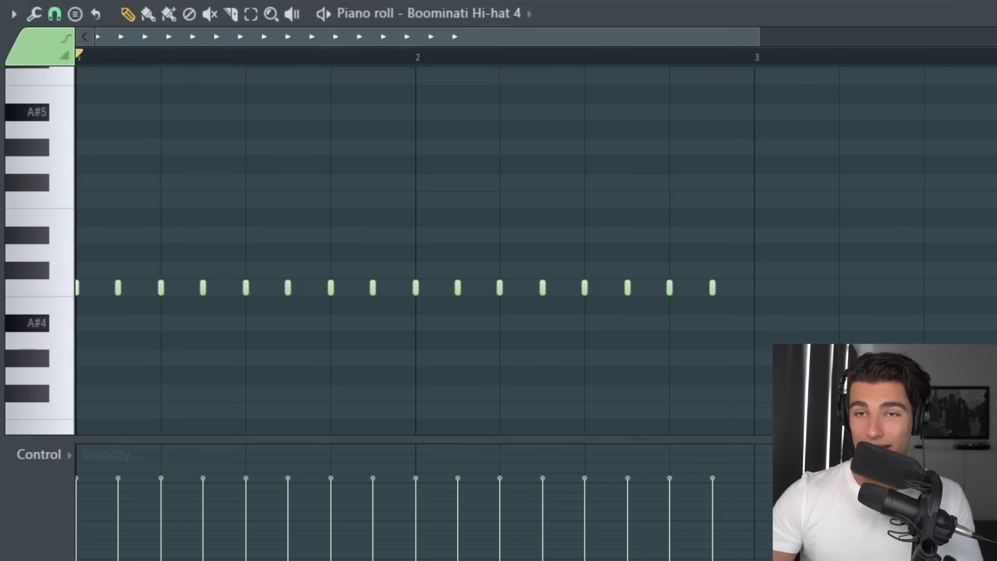
key(space)
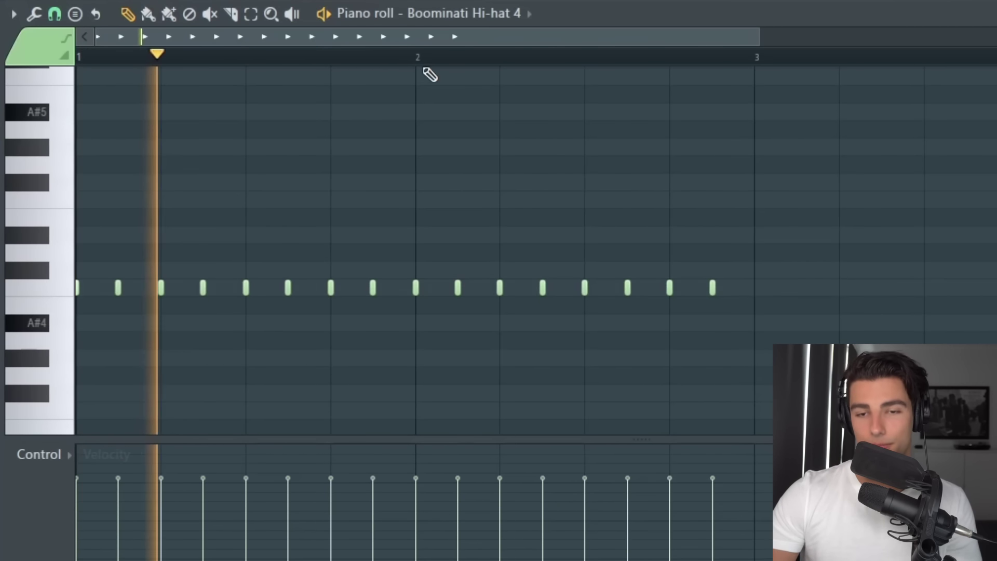
scroll(619, 130, up, 2)
key(space)
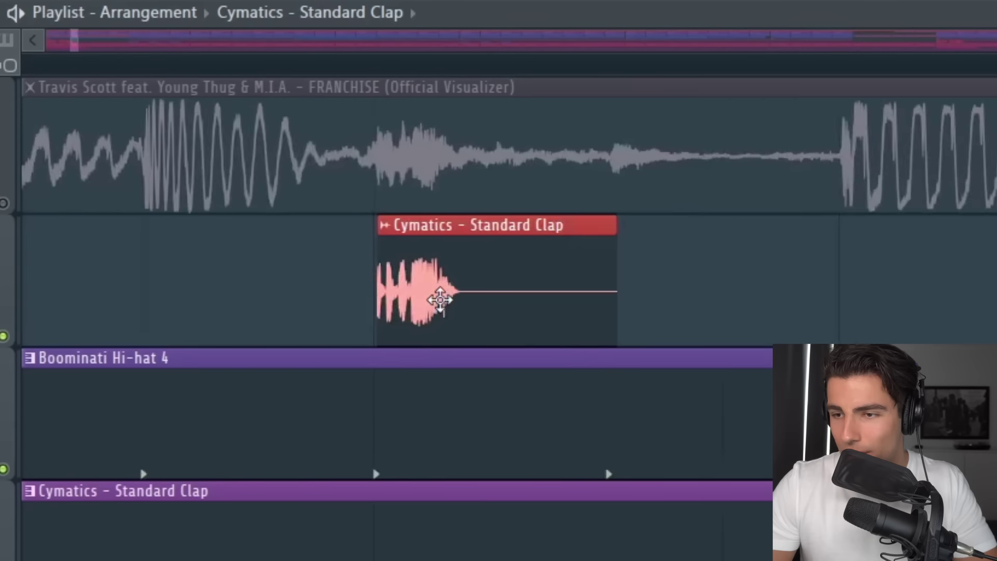
Step: Move the Cymatics Standard Clap clip down into its playlist track
scroll(407, 296, up, 3)
drag(408, 296, 405, 326)
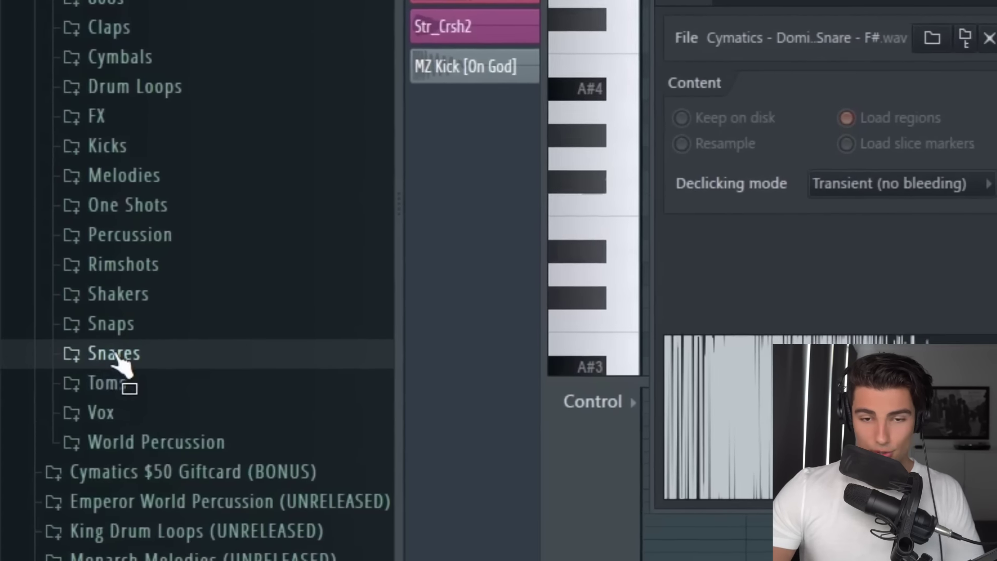
Step: Expand the Snares folder, then open the Wider effect on the clap's mixer insert 5
click(107, 360)
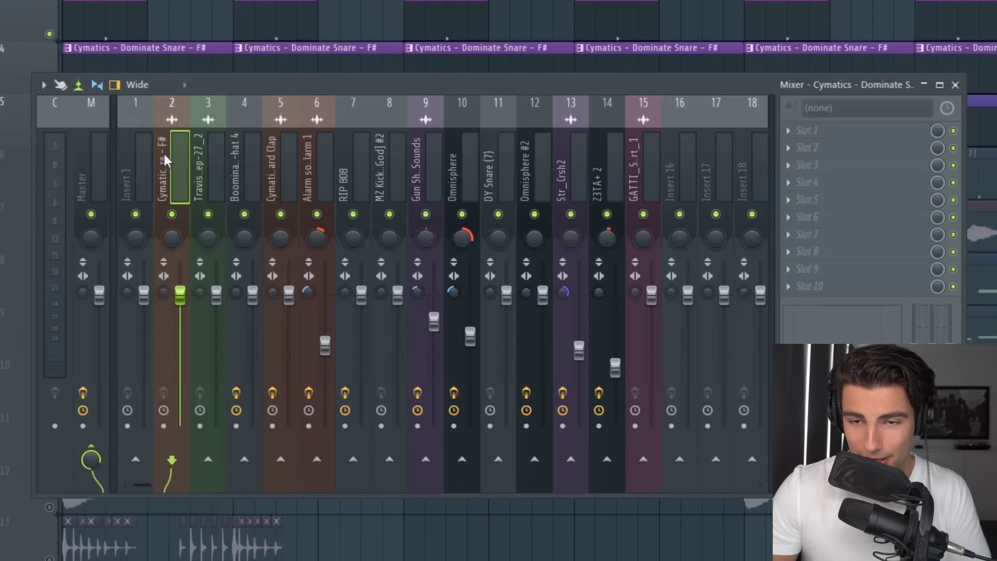
click(272, 156)
click(829, 130)
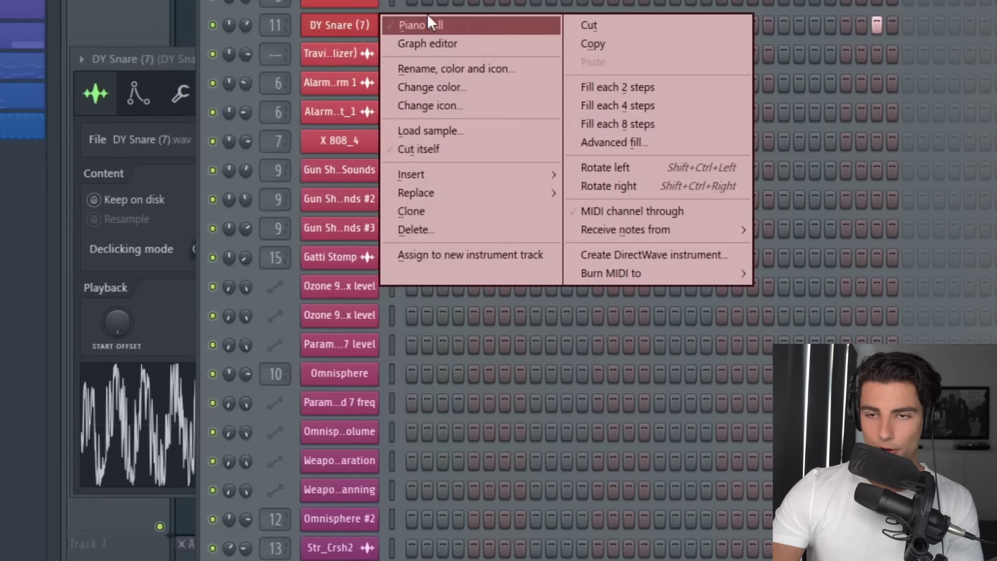
Step: Open and play the DY Snare (7) pattern, then push the Gatti Stomp BOOST knob near maximum
click(421, 21)
key(space)
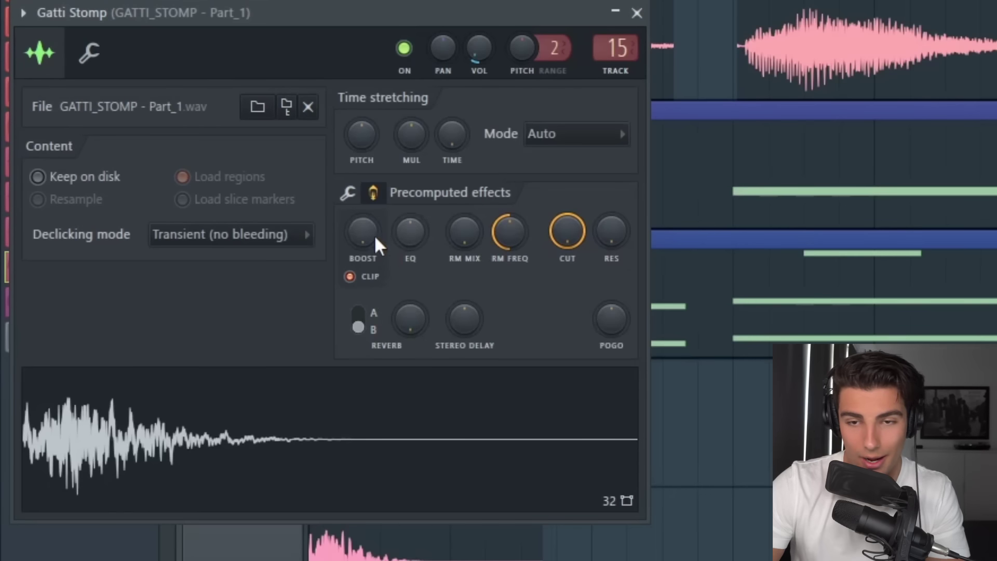
drag(375, 234, 391, 319)
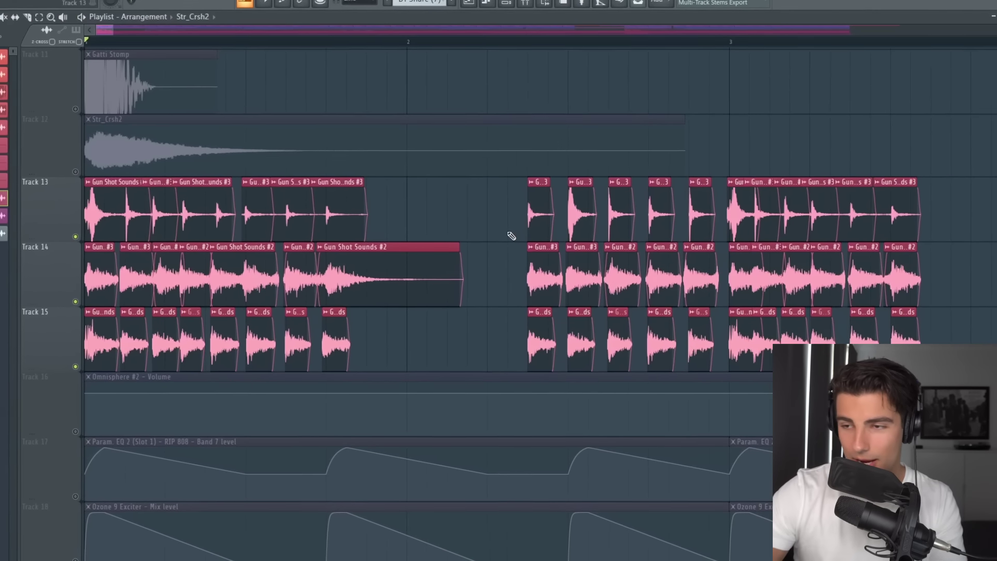
key(space)
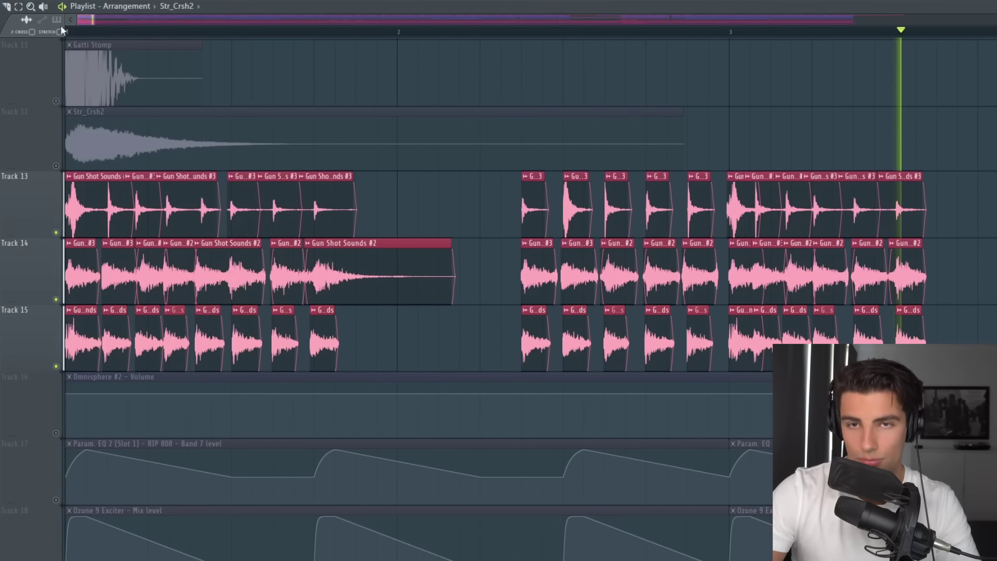
key(space)
key(F9)
click(618, 215)
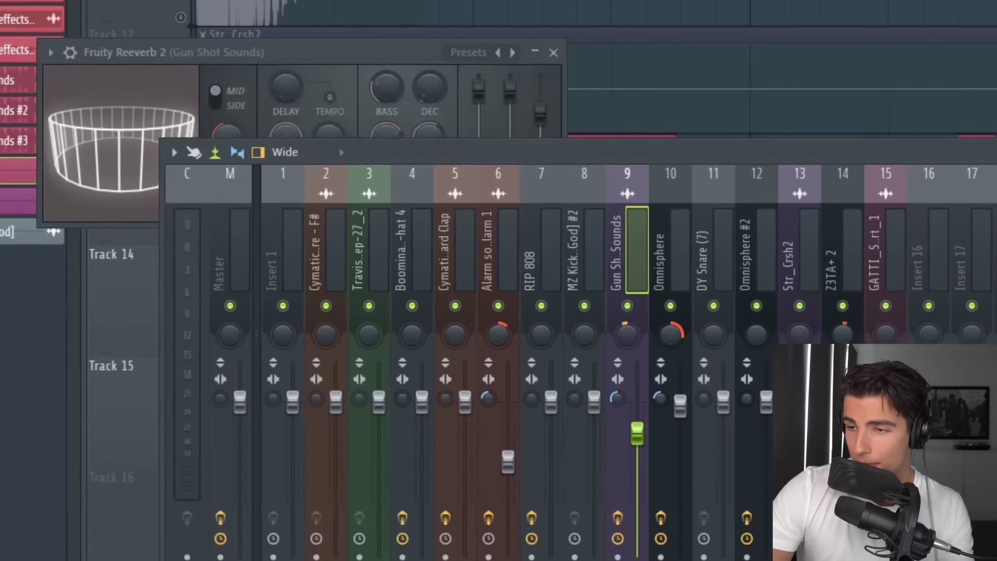
click(611, 226)
key(F9)
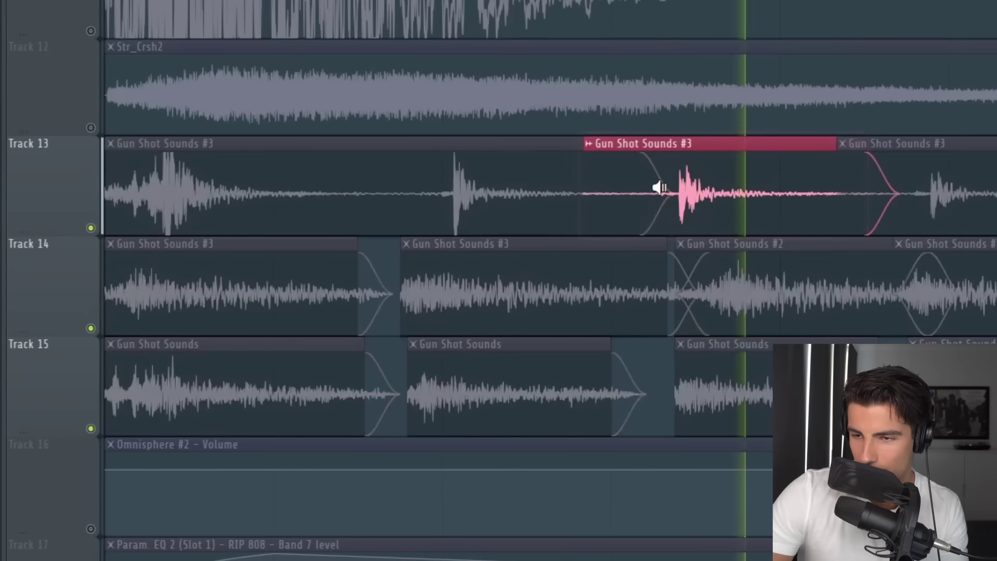
click(149, 294)
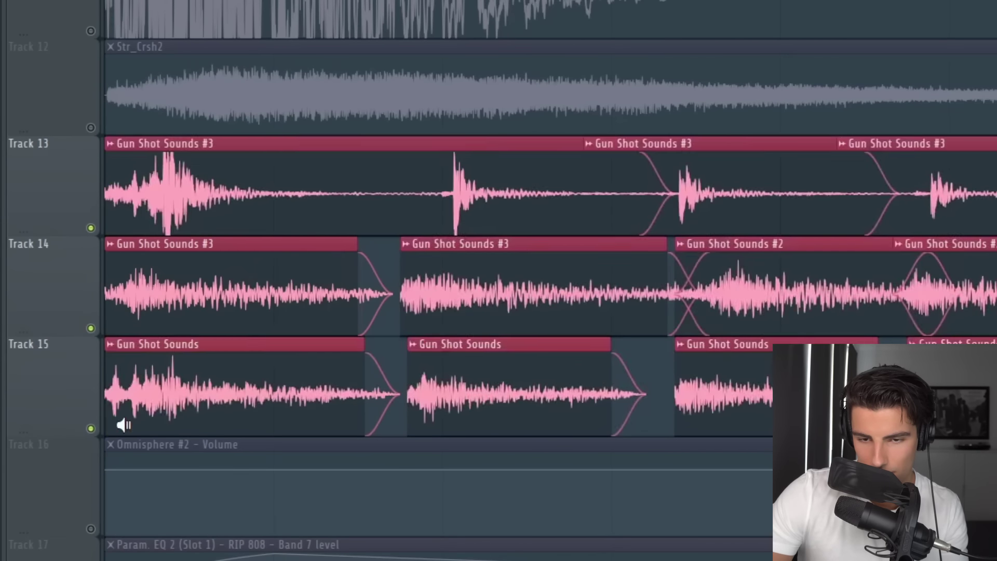
click(119, 404)
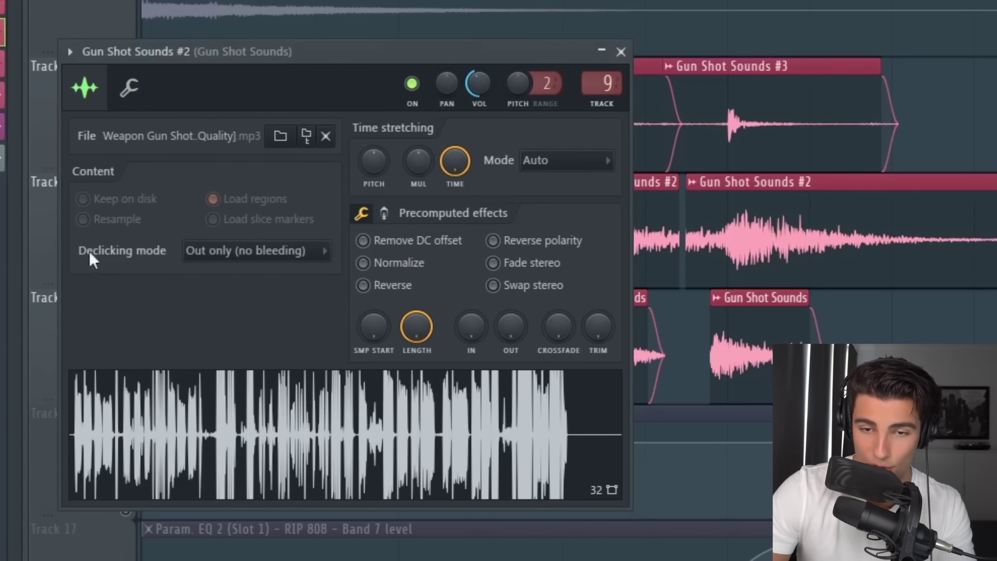
Step: Set Gun Shot Sounds #2 declicking to Generic (bleeding), then open Gun Shot Sounds #3's declicking options
scroll(228, 263, down, 3)
click(224, 263)
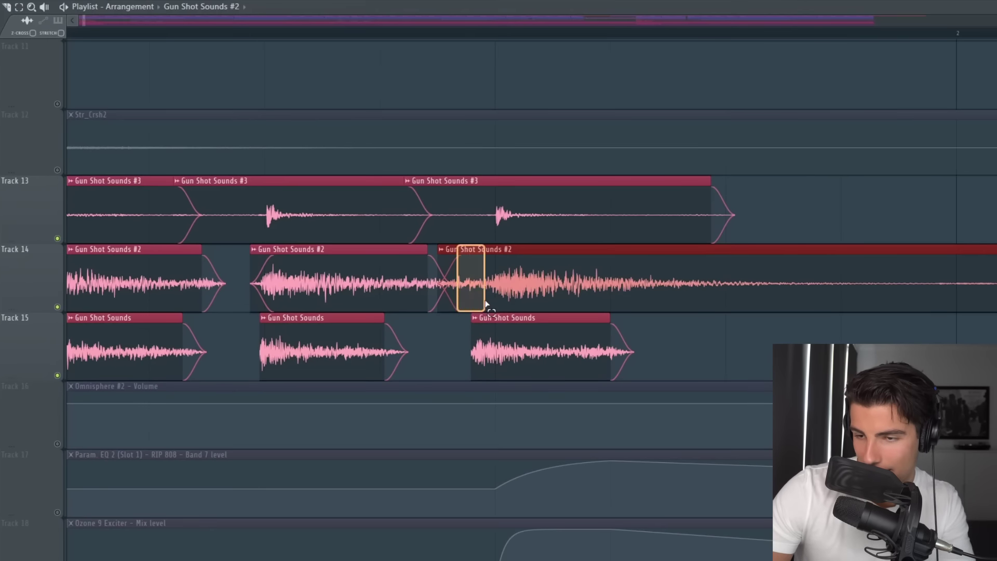
scroll(965, 291, down, 3)
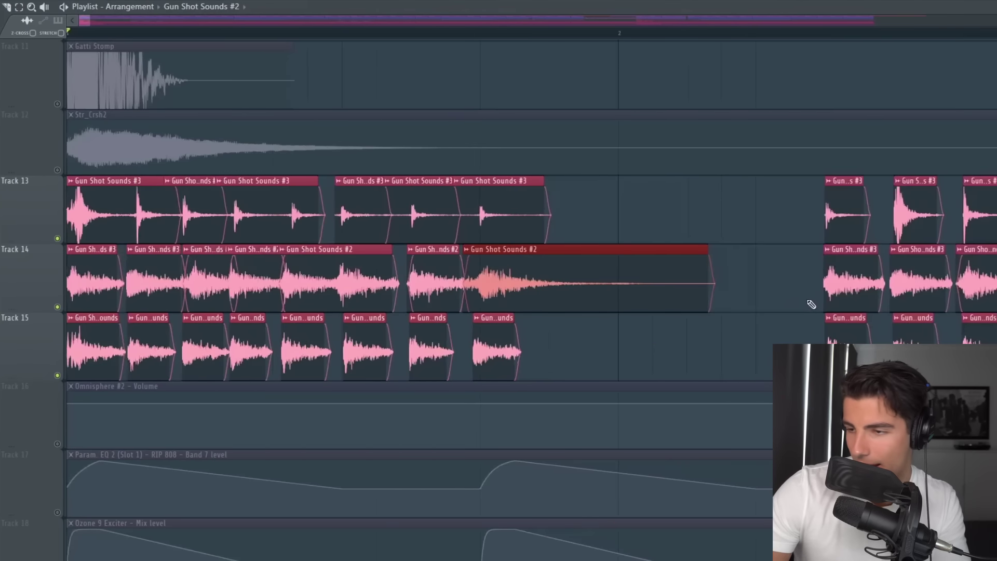
scroll(953, 270, up, 6)
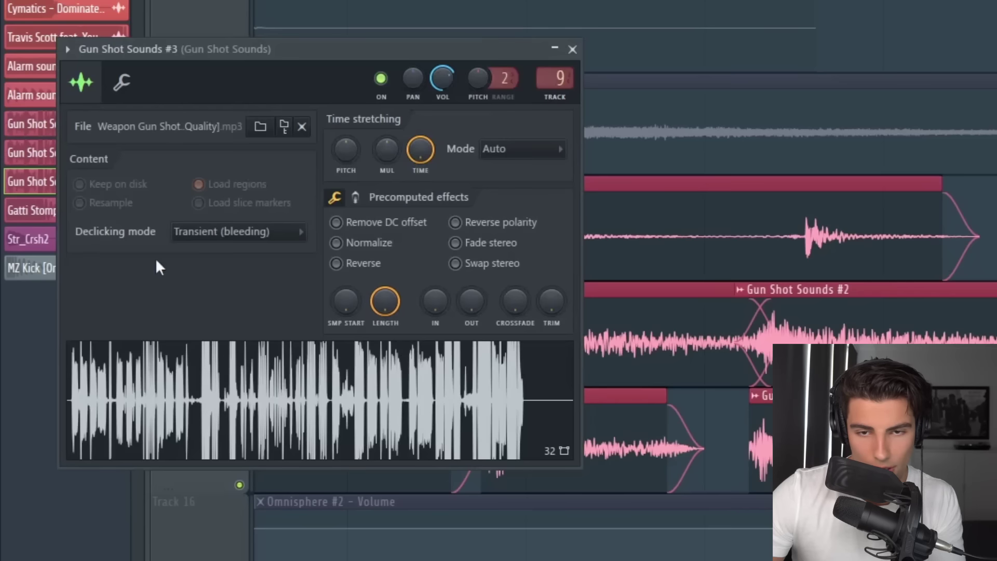
click(248, 236)
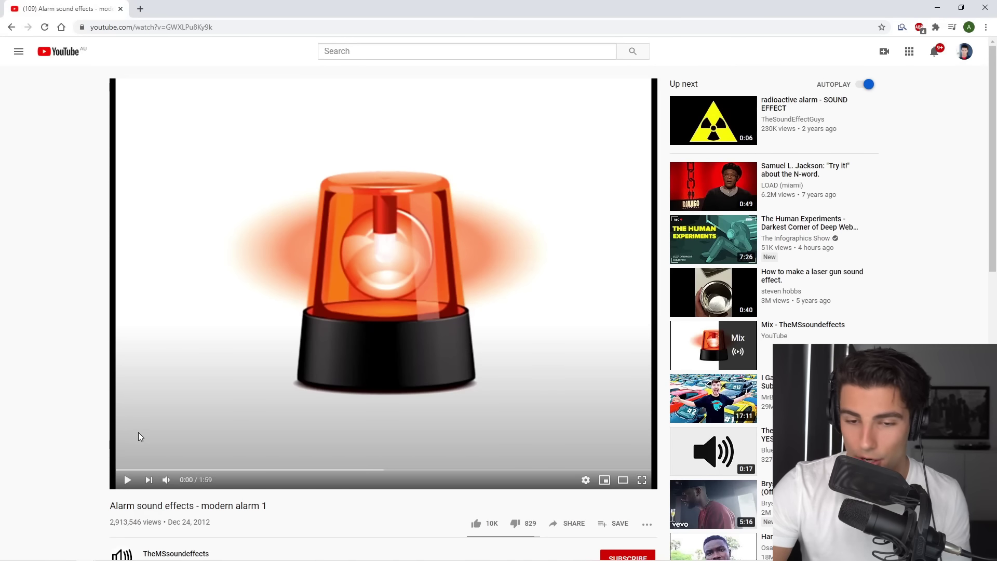
Step: Play the YouTube video 'Alarm sound effects - modern alarm 1'
click(348, 319)
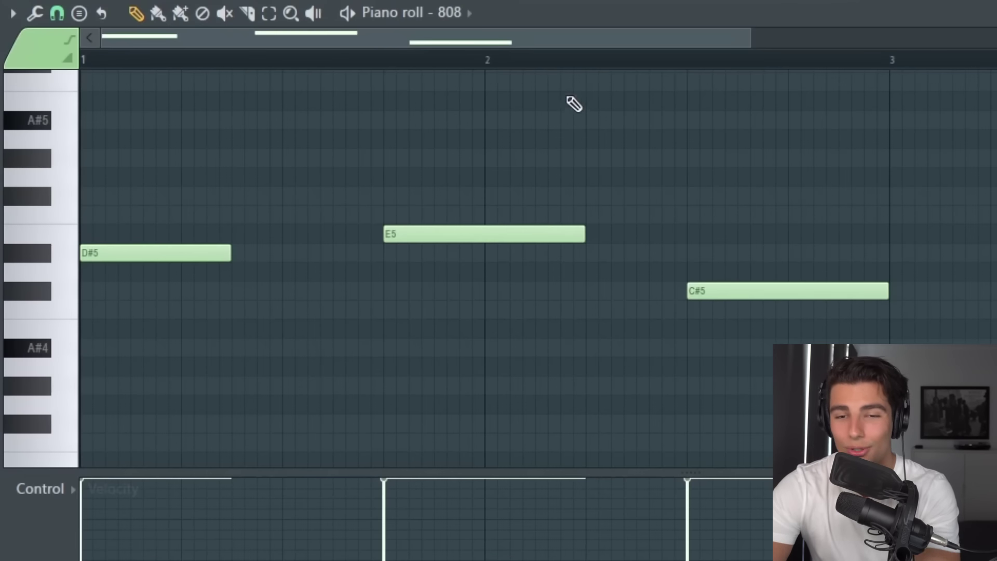
Step: Play back the 808 notes D#5, E5 and C#5 and zoom the playlist view
key(space)
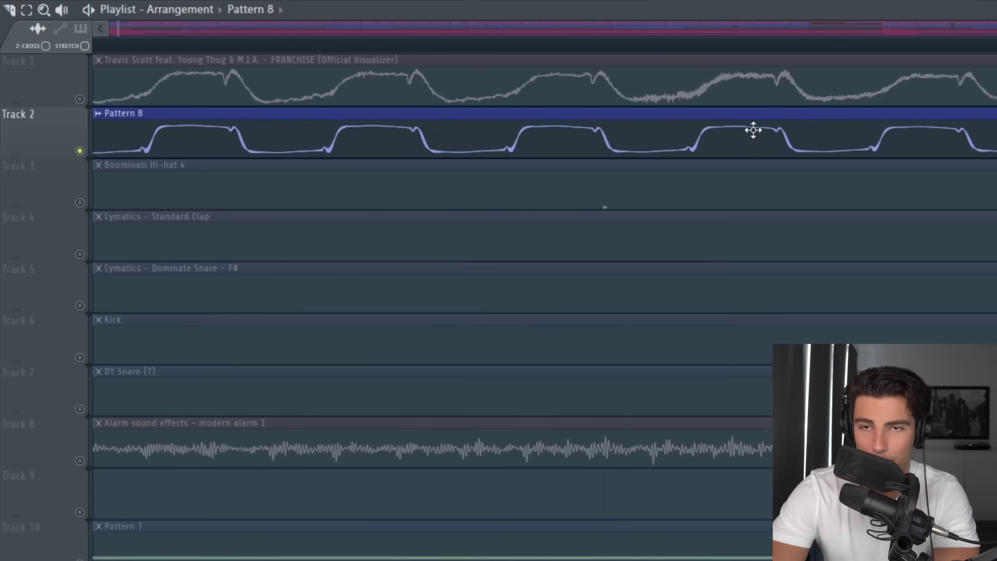
scroll(460, 146, up, 3)
scroll(263, 141, down, 3)
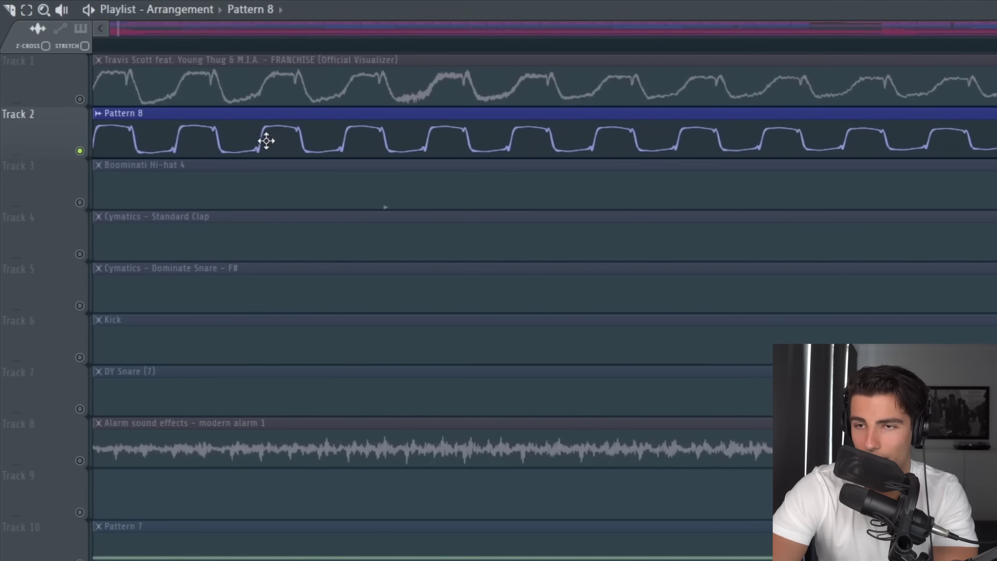
scroll(191, 149, up, 4)
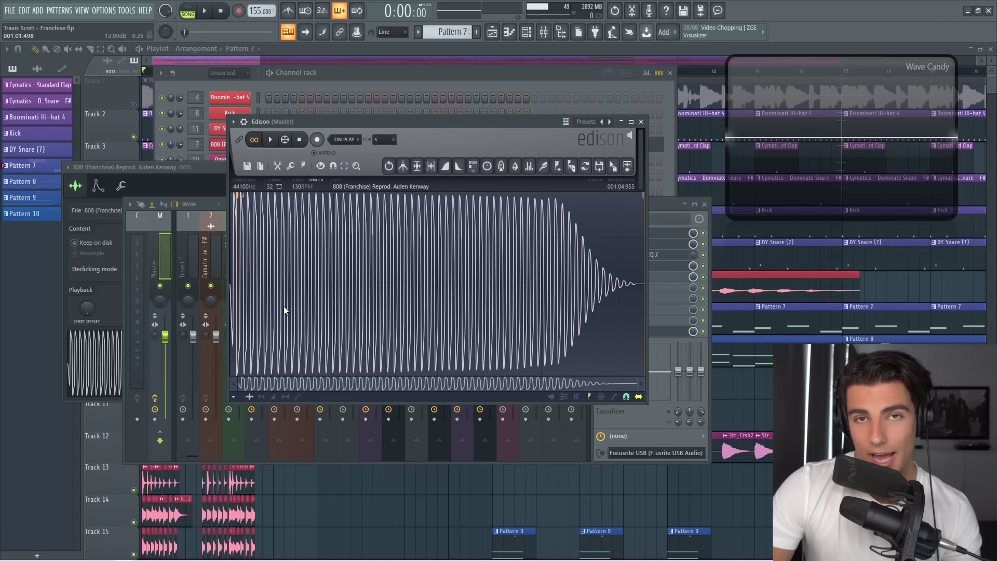
Step: Play the 808 sample in Edison and show its Volume envelope settings
key(space)
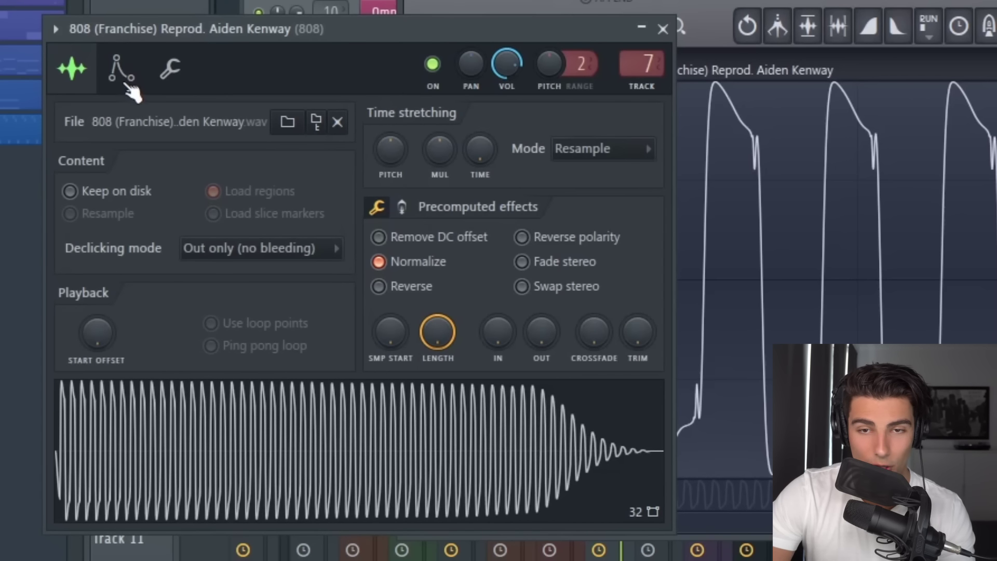
click(121, 70)
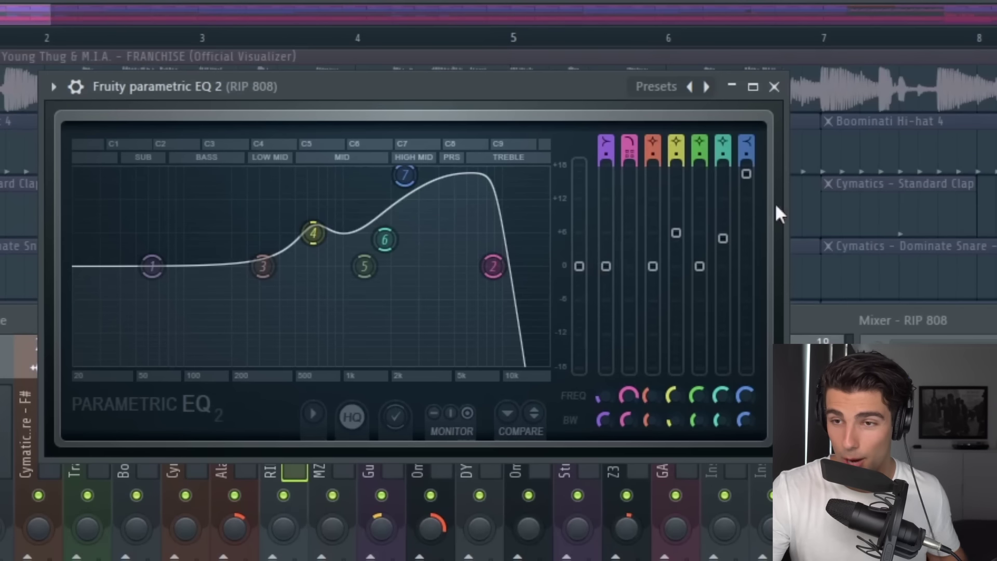
Step: During playback, bring Parametric EQ 2 band 7 down to 0 dB and keep Triode saturation
mouse_move(416, 193)
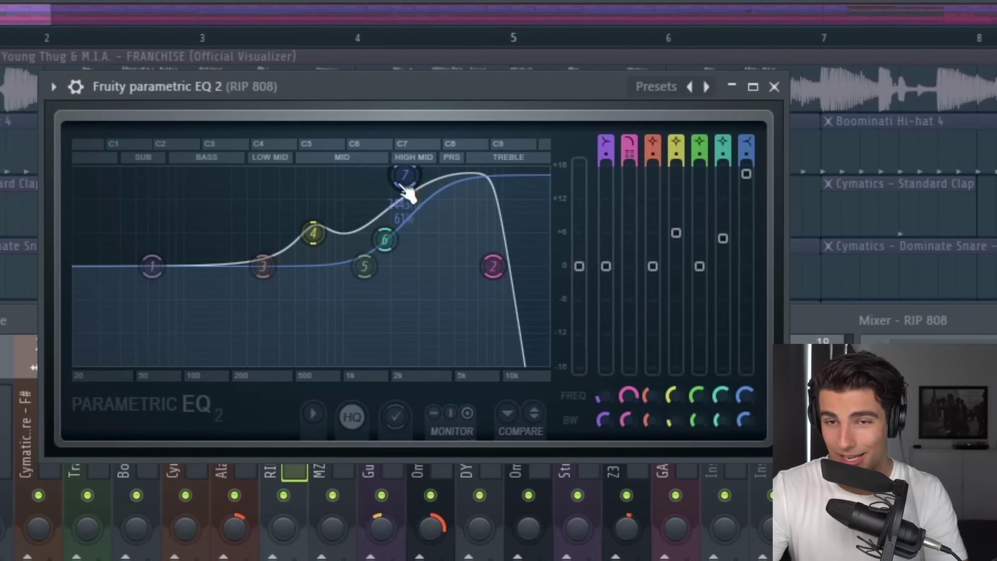
key(space)
drag(424, 204, 470, 302)
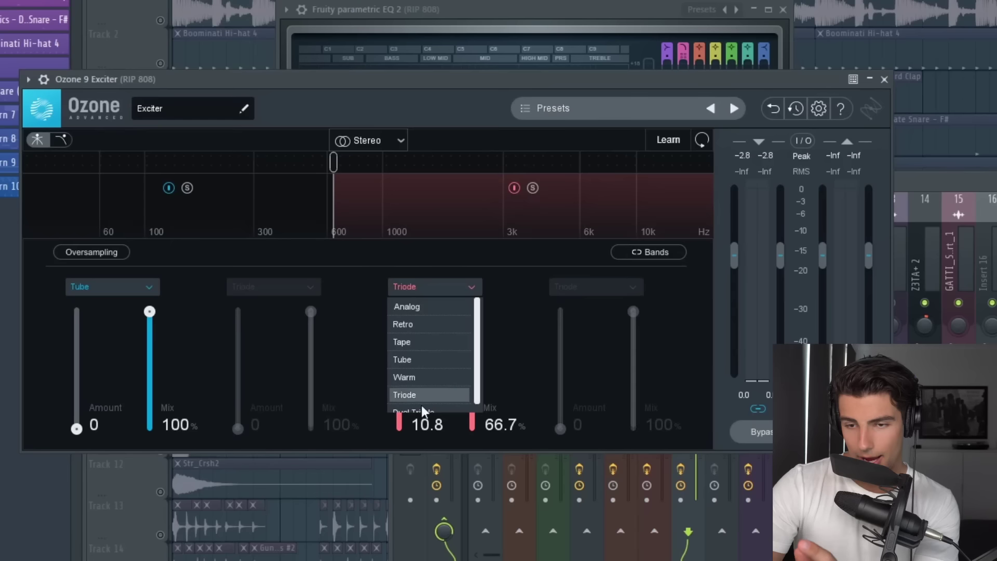
click(519, 296)
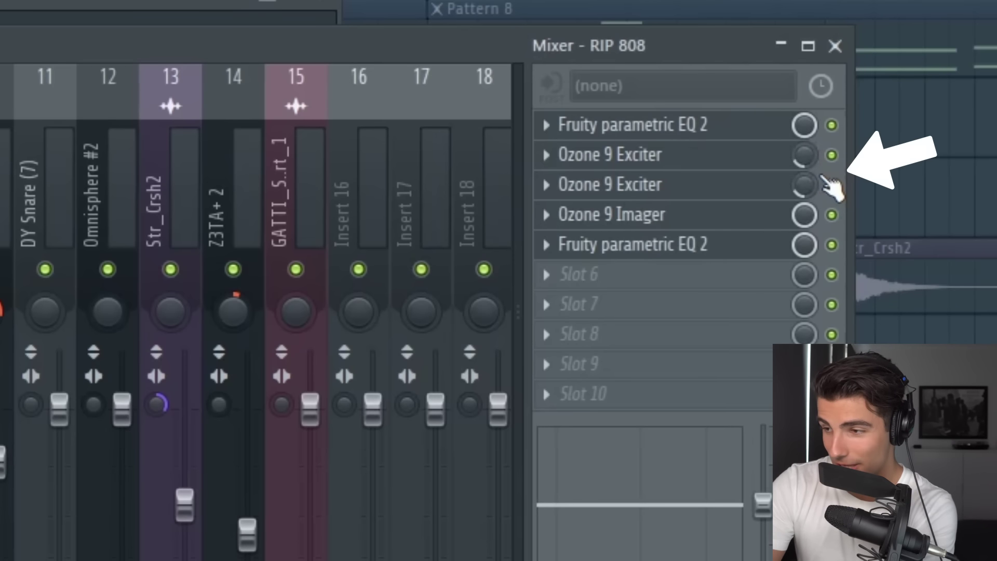
Step: Bypass both Ozone 9 Exciters and re-enable them to compare the 808
click(832, 154)
click(831, 185)
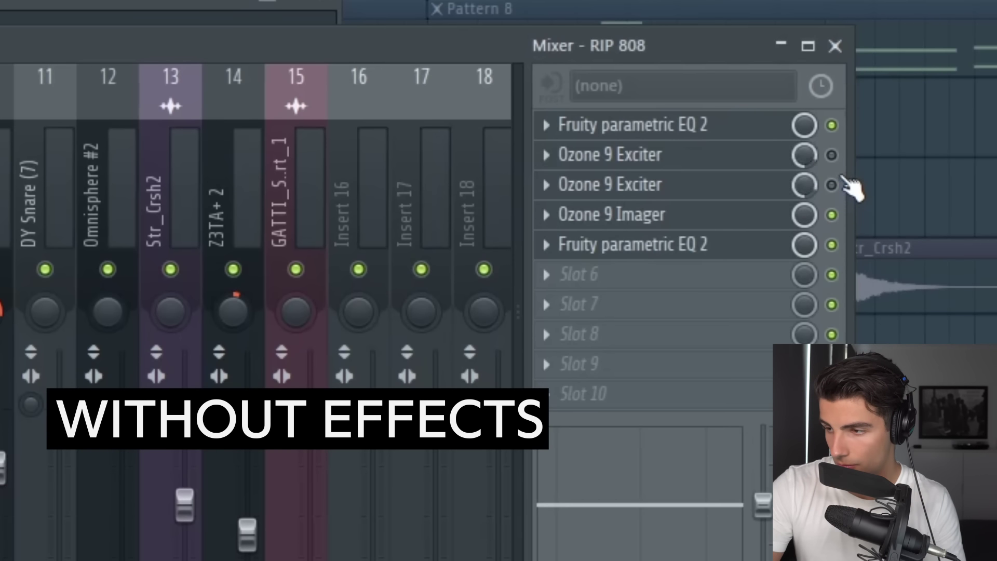
click(831, 155)
click(832, 185)
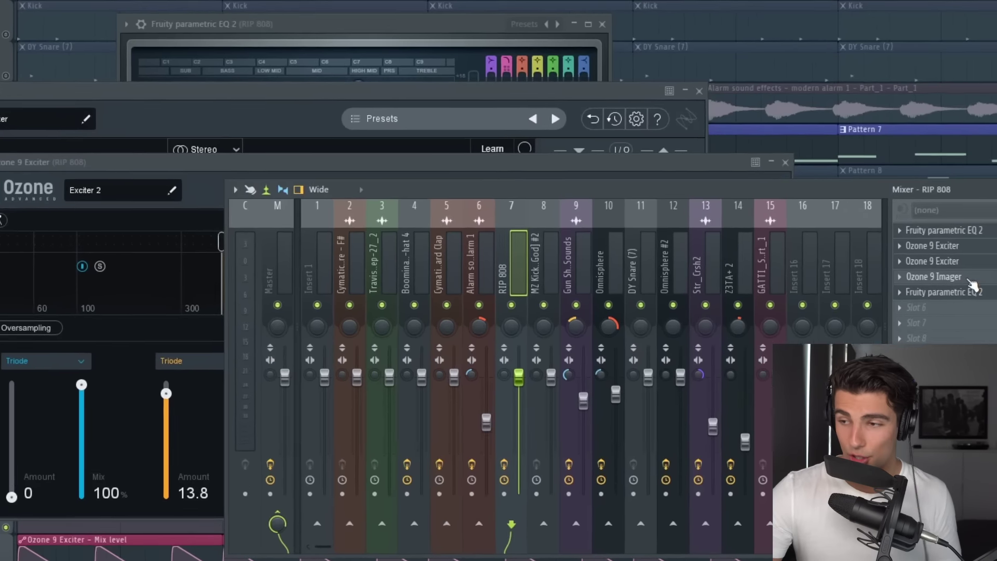
Step: Open the 808's Ozone 9 Imager and select its 100–300 Hz, third and top bands
click(791, 258)
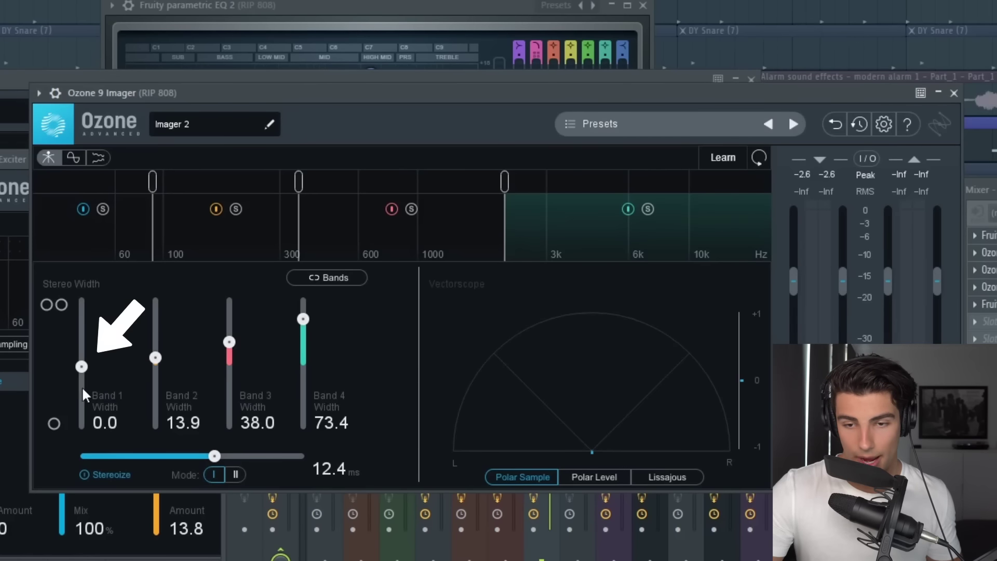
click(231, 227)
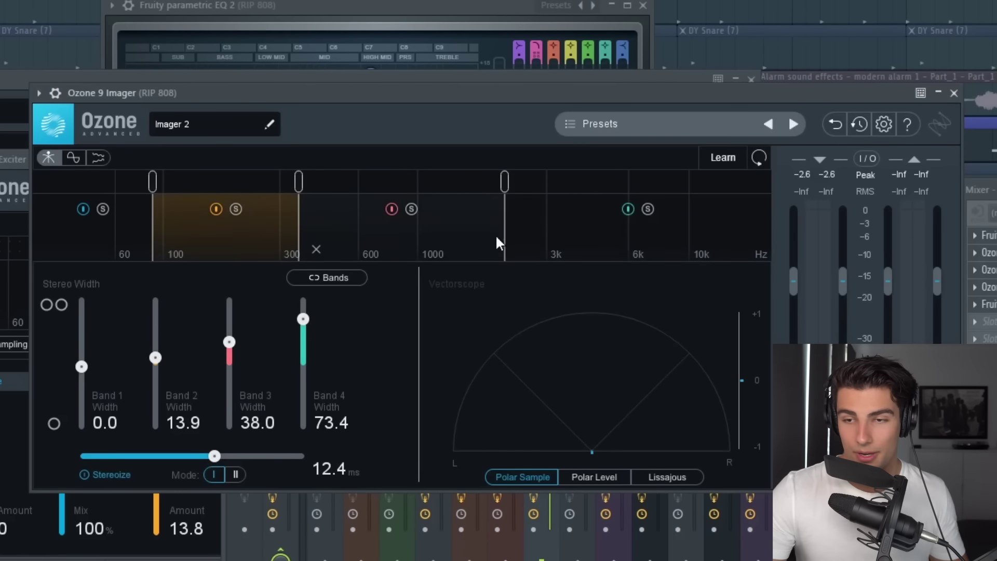
click(403, 238)
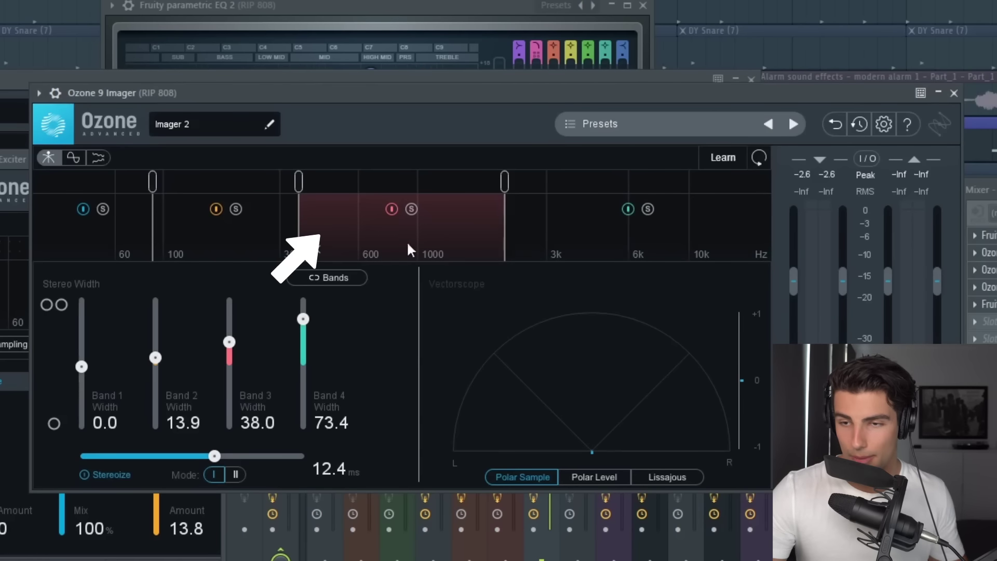
click(648, 240)
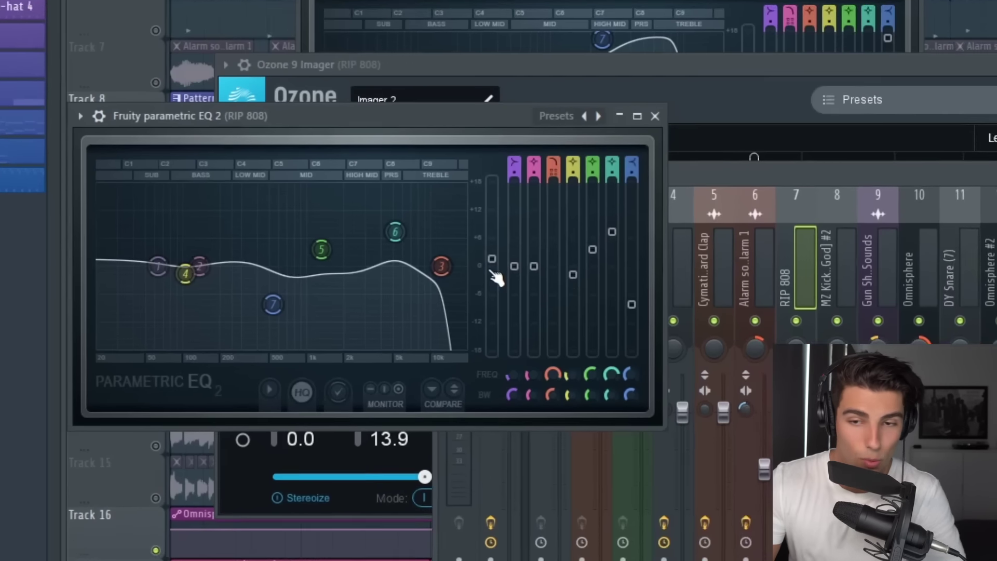
Step: Play the track to hear the 808 through its EQ
key(space)
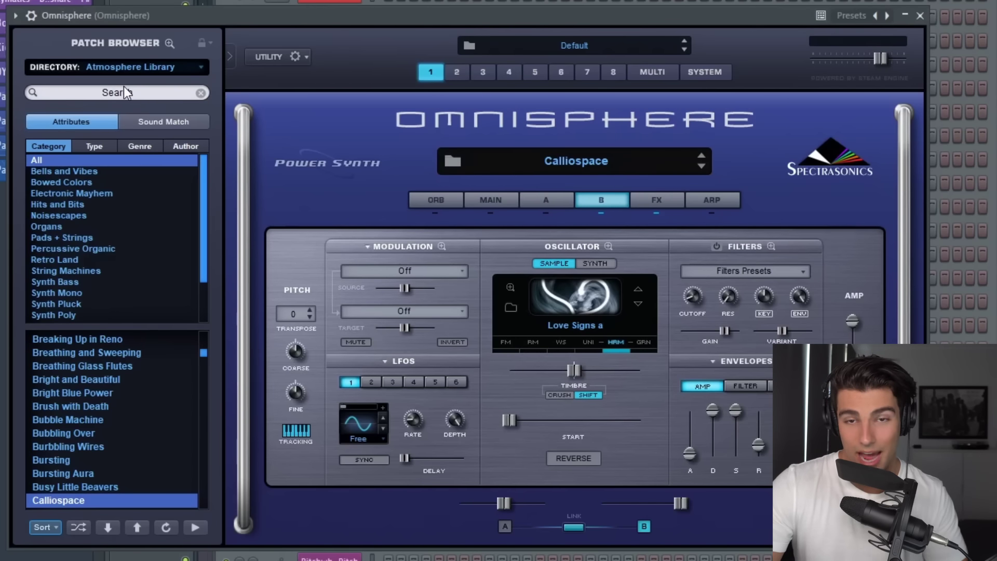
Step: View Omnisphere layer A's settings, then turn up the second Pitchwheel effect's mix knob
click(554, 202)
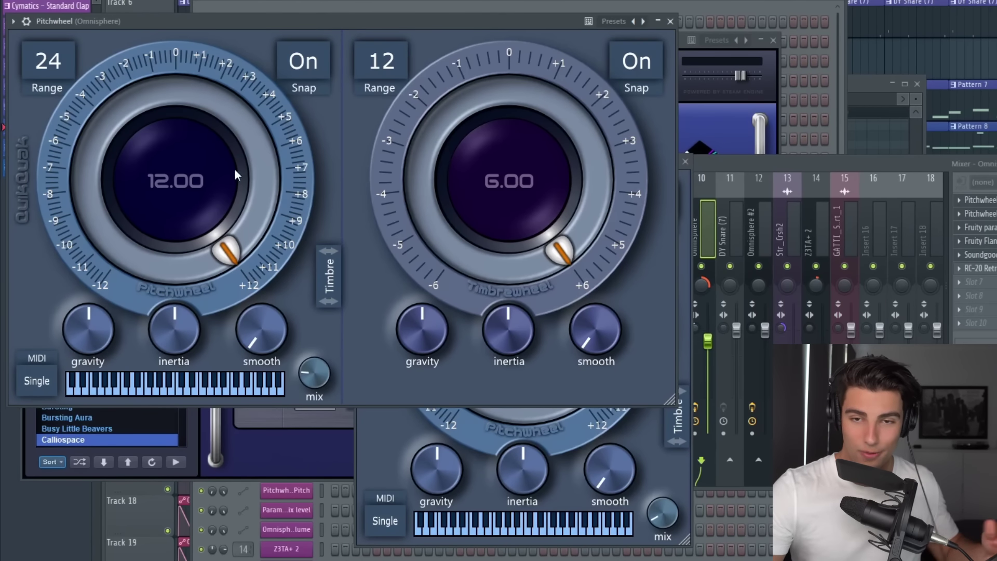
click(398, 447)
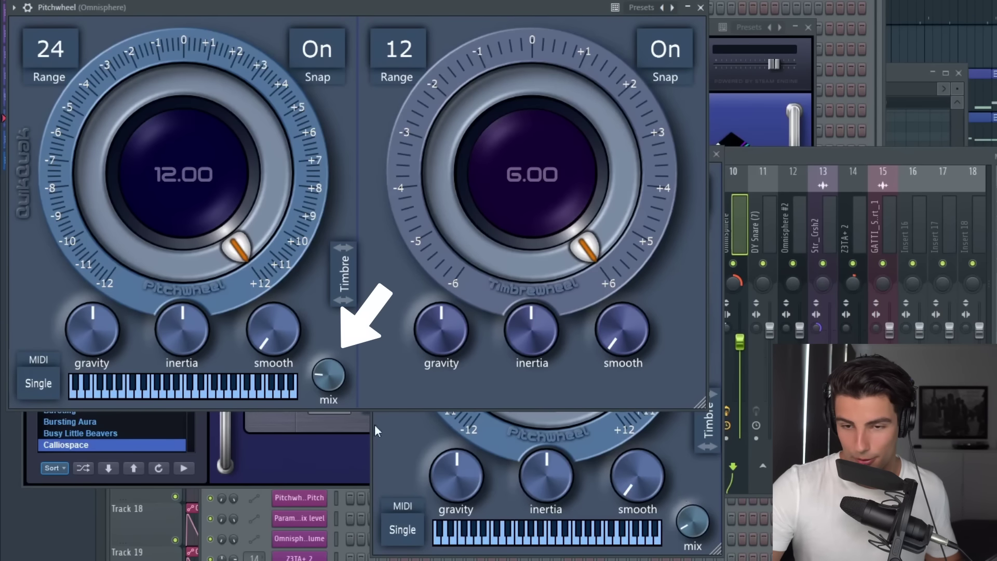
click(678, 508)
drag(693, 519, 693, 499)
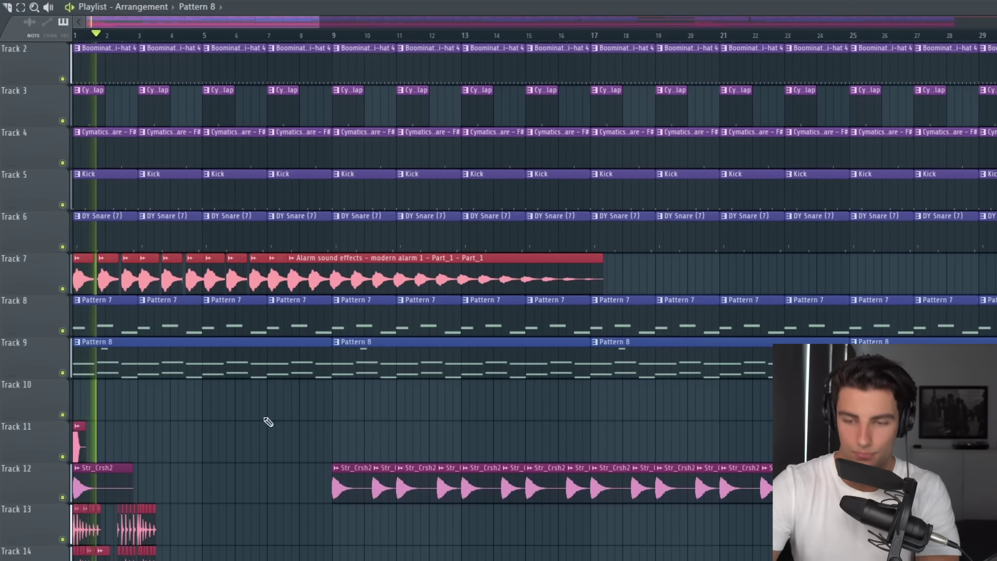
Step: Bring the mixer in front of Omnisphere and view Z3TA+2's preset categories without changing them
scroll(257, 446, up, 1)
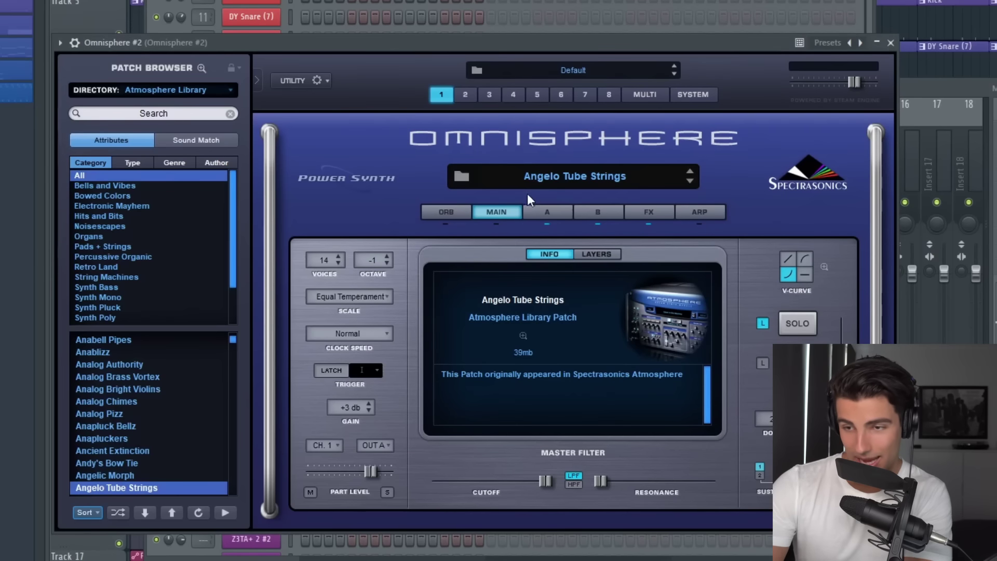
click(963, 92)
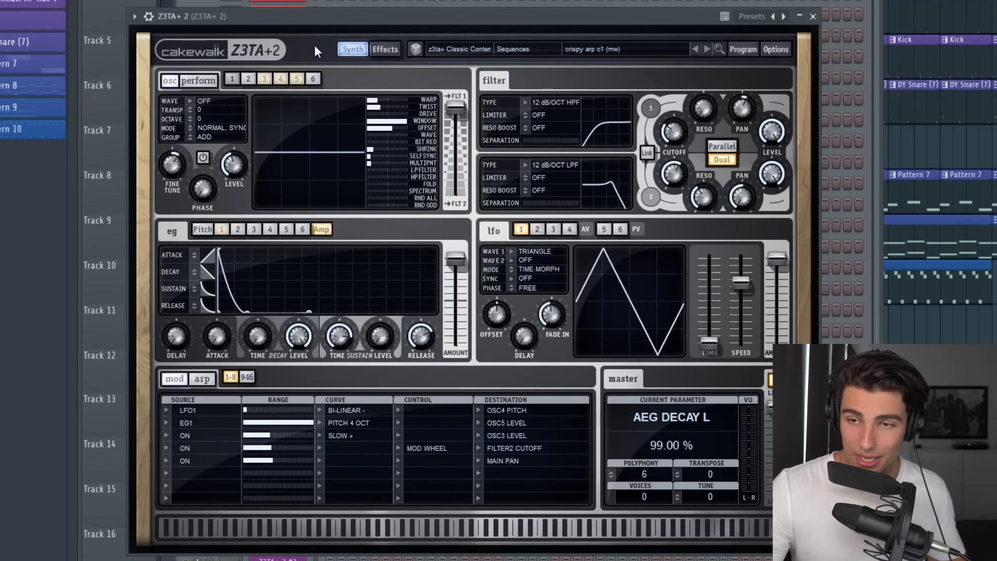
click(521, 63)
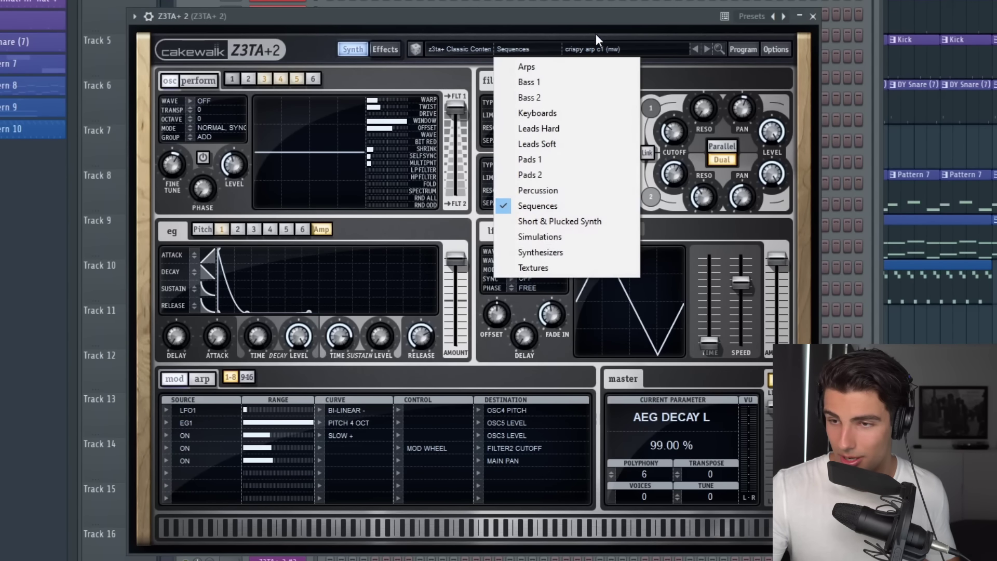
click(586, 52)
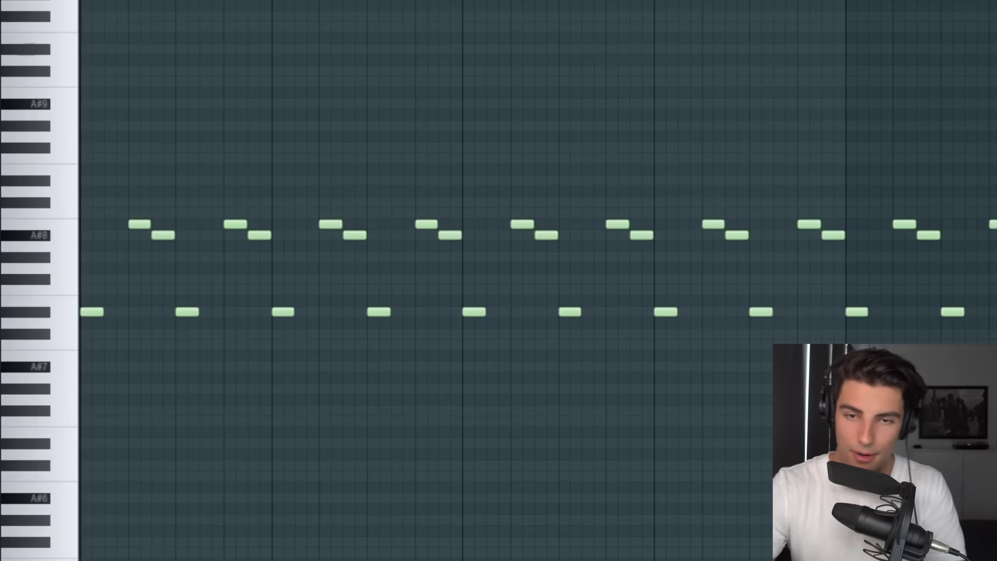
Step: Play the Z3TA+2 arp pattern
key(space)
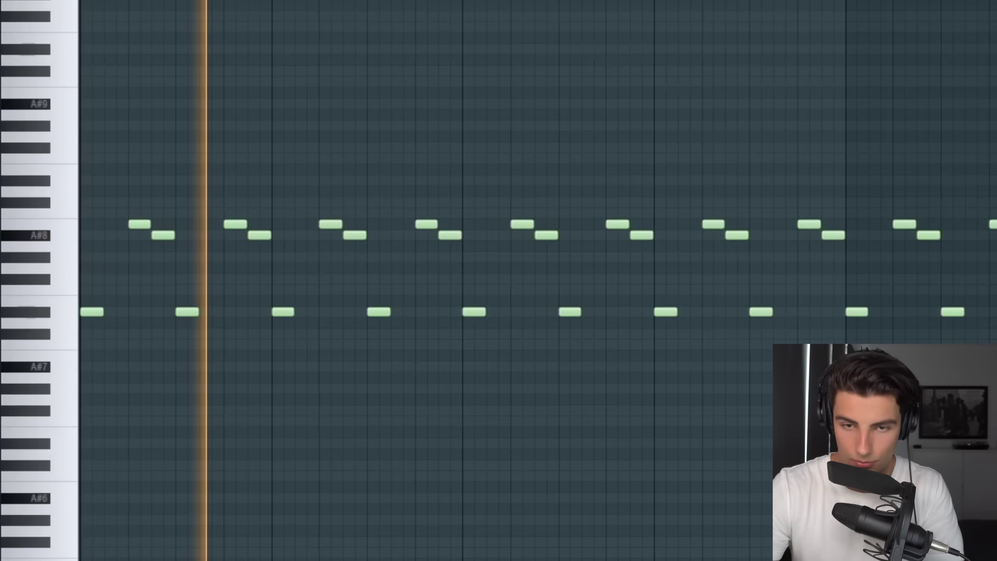